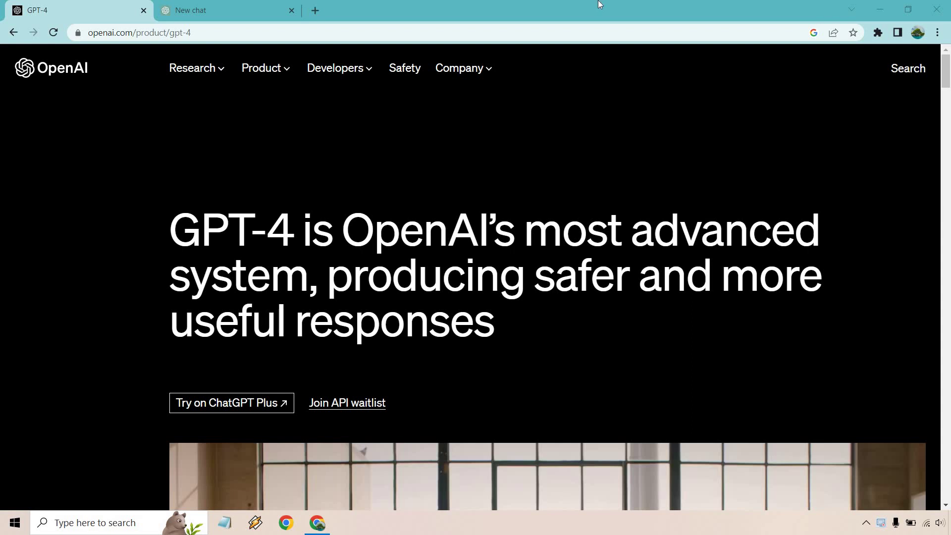
- Scroll the GPT-4 page down to the Creativity example showing the A-to-Z Cinderella plot sentence
scroll(720, 158, "down", 1)
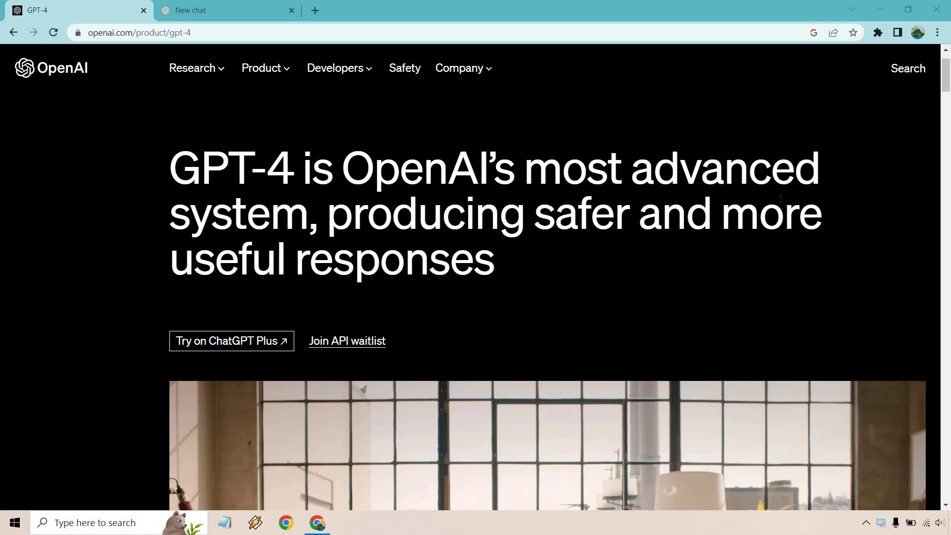
scroll(781, 198, "down", 10)
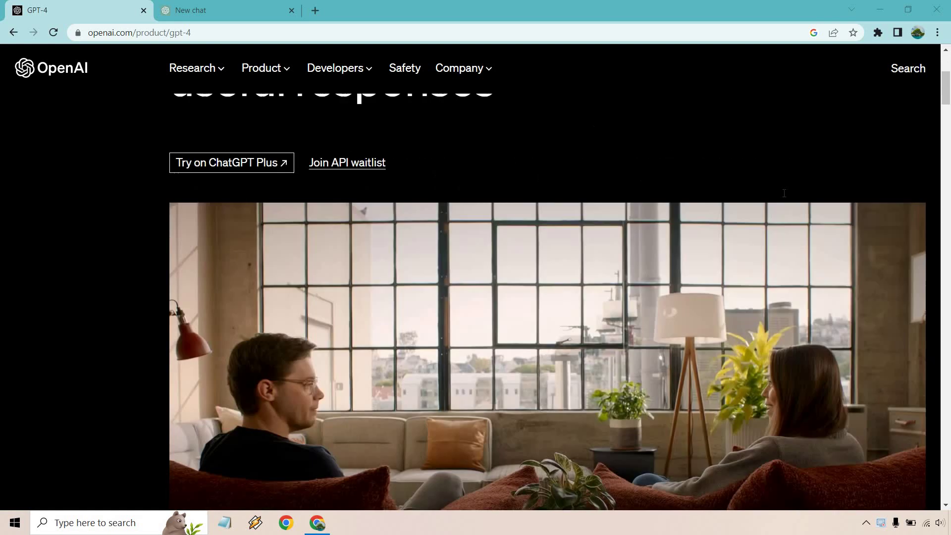
scroll(785, 199, "down", 5)
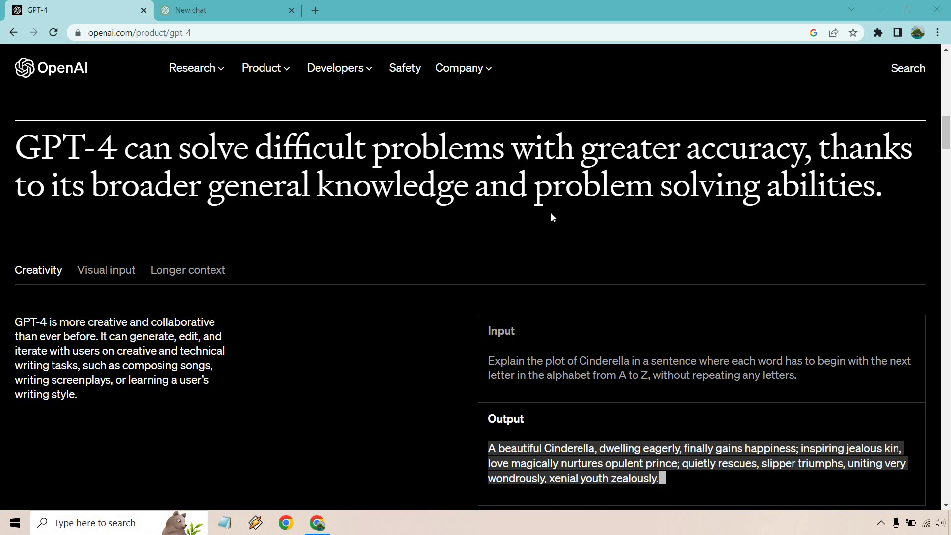
scroll(750, 317, "down", 1)
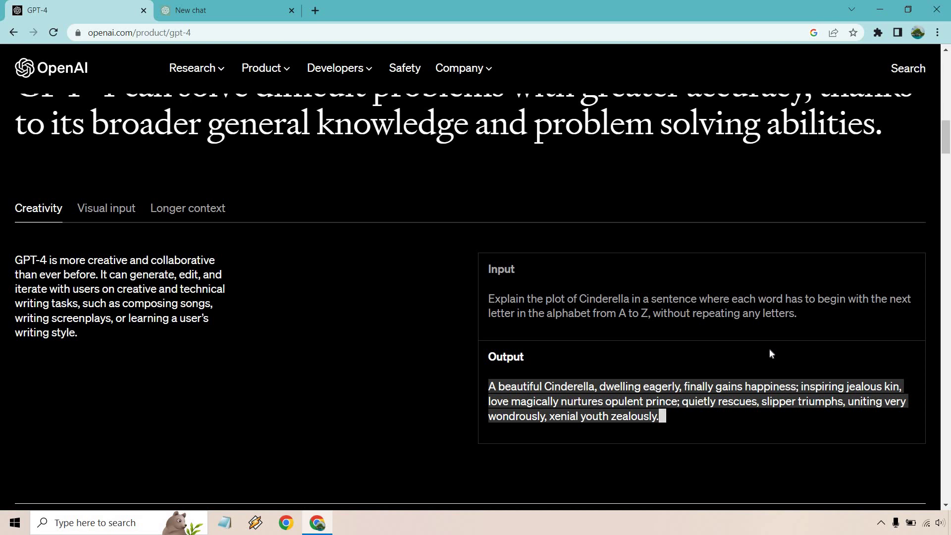
- View the Visual input example's ingredients output, then return to the example tabs
left_click(122, 209)
scroll(456, 273, "down", 3)
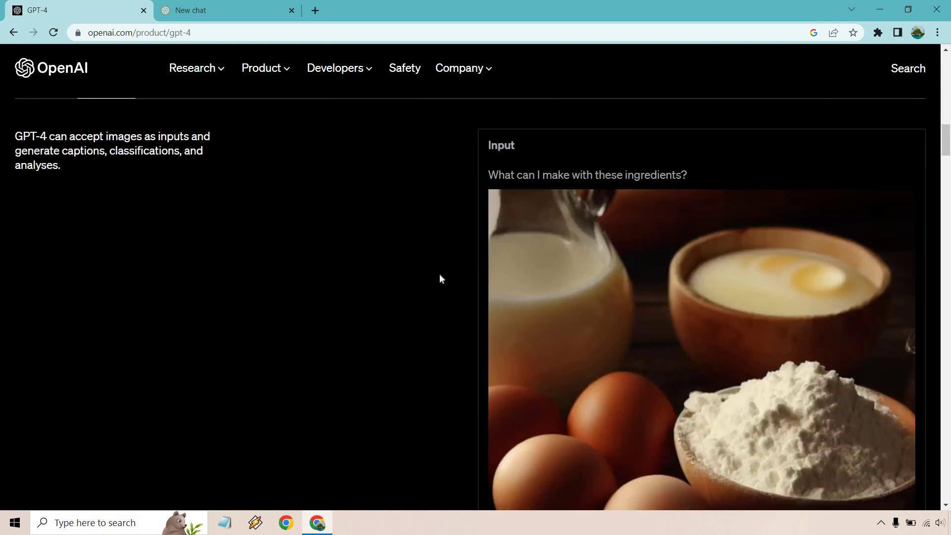
scroll(615, 240, "down", 6)
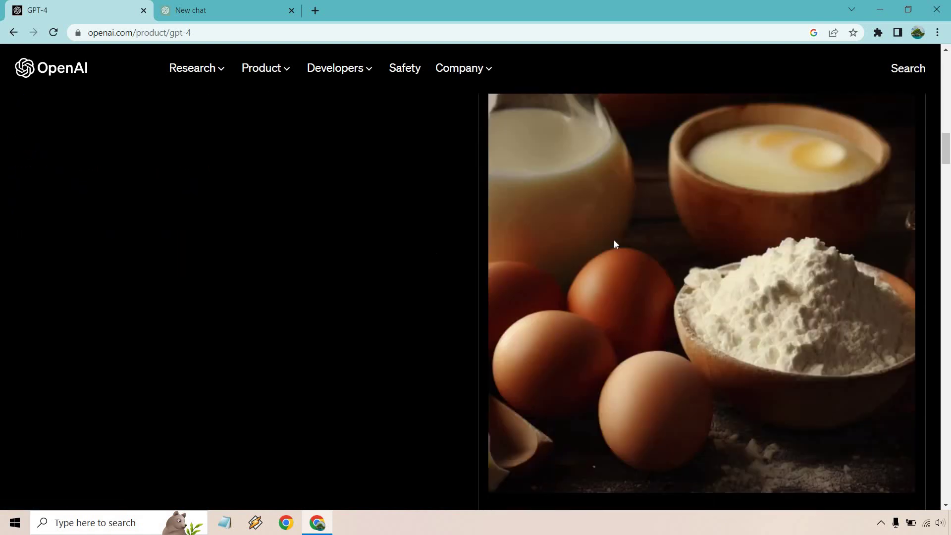
scroll(409, 279, "down", 1)
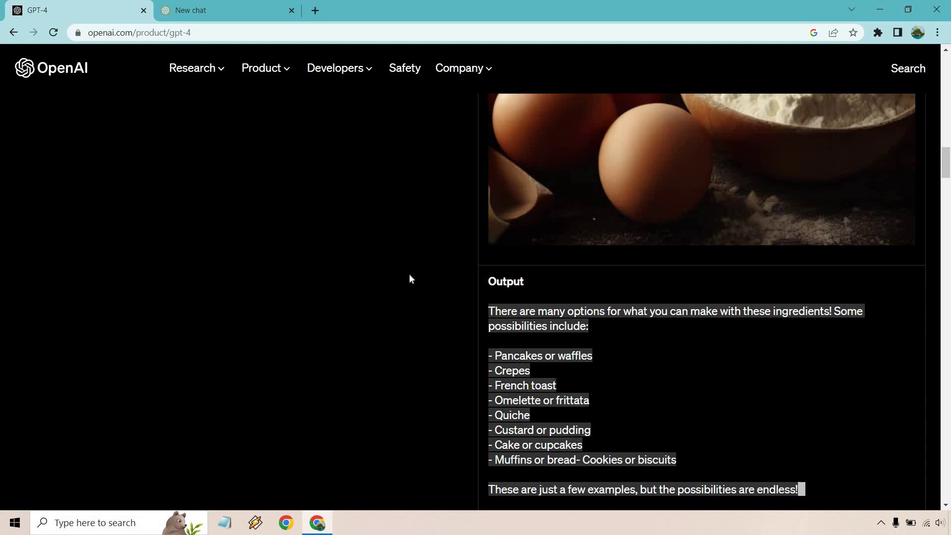
scroll(410, 273, "up", 10)
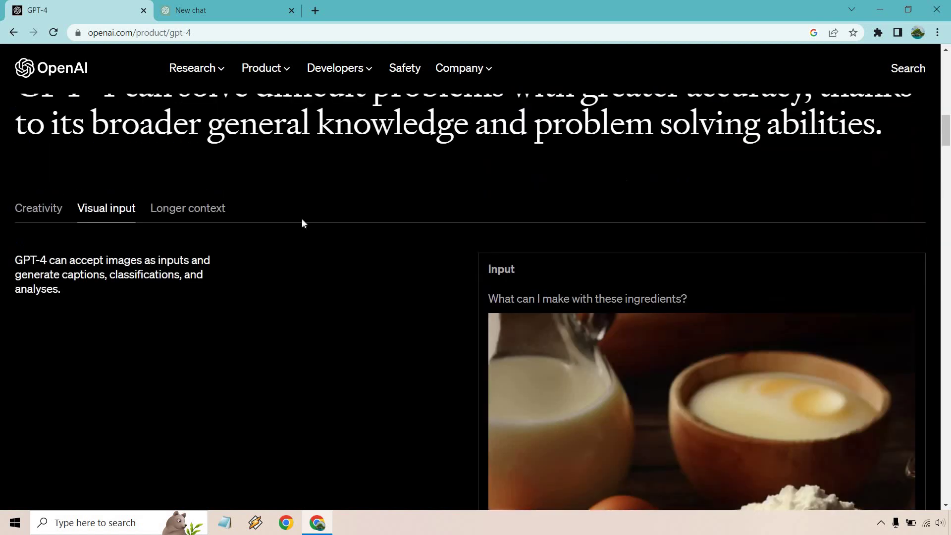
- Show the Longer context Super Bowl example and continue down to the ChatGPT vs GPT-4 reasoning comparison
left_click(256, 218)
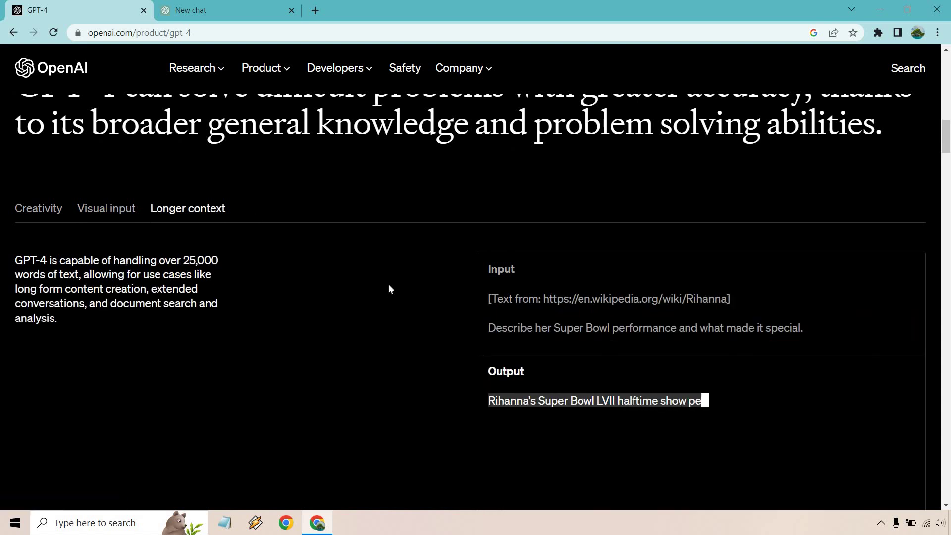
scroll(274, 227, "down", 1)
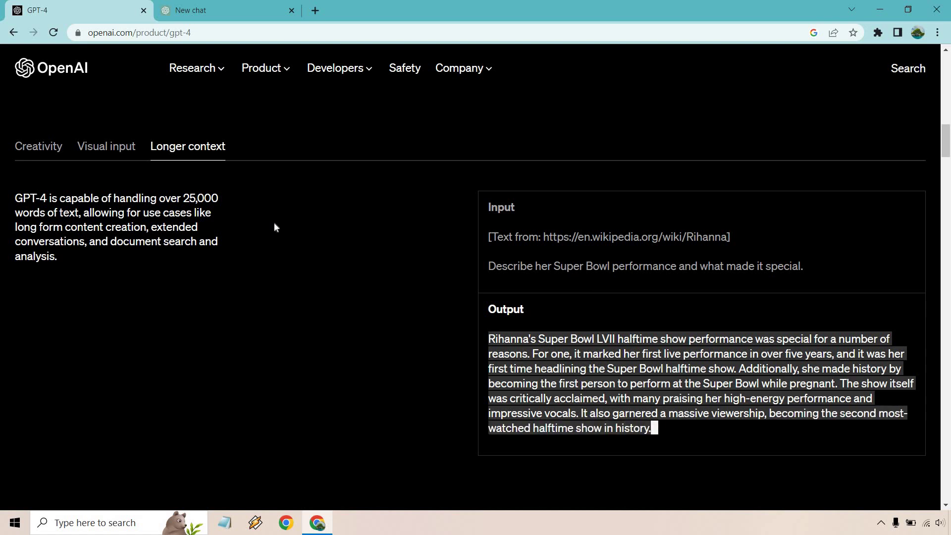
scroll(280, 225, "down", 5)
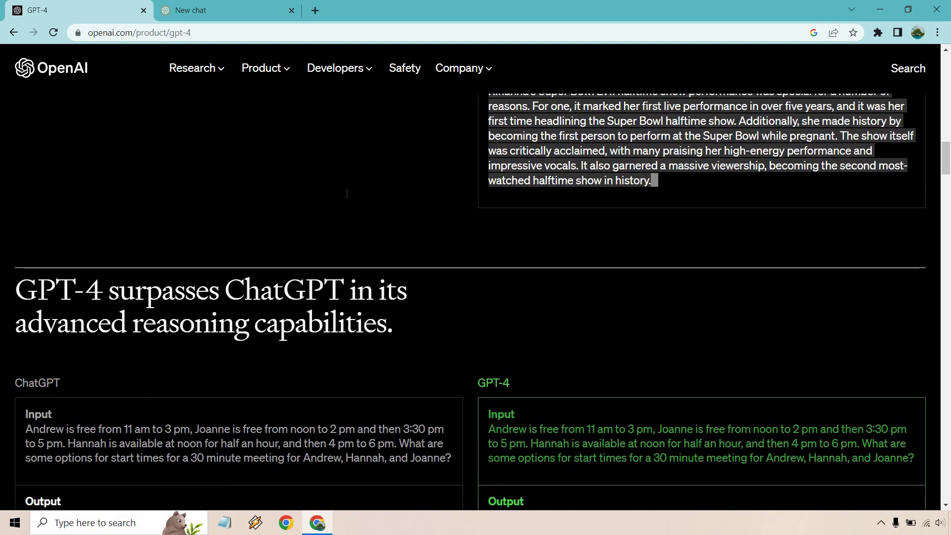
scroll(561, 213, "down", 3)
- Highlight lines in the reasoning comparison, including GPT-4's common availability answer, then deselect
scroll(564, 169, "down", 1)
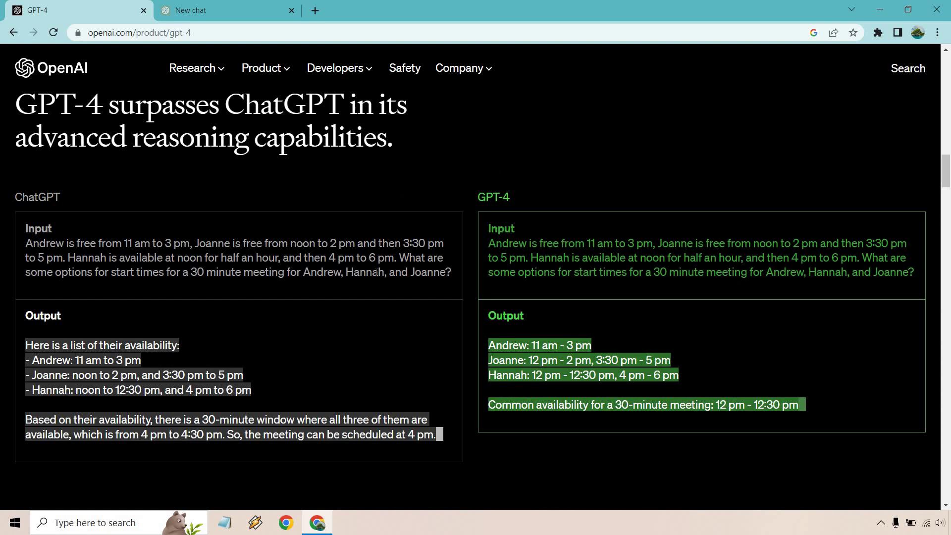
left_click_drag(451, 270, 45, 239)
left_click(78, 239)
left_click_drag(516, 406, 754, 406)
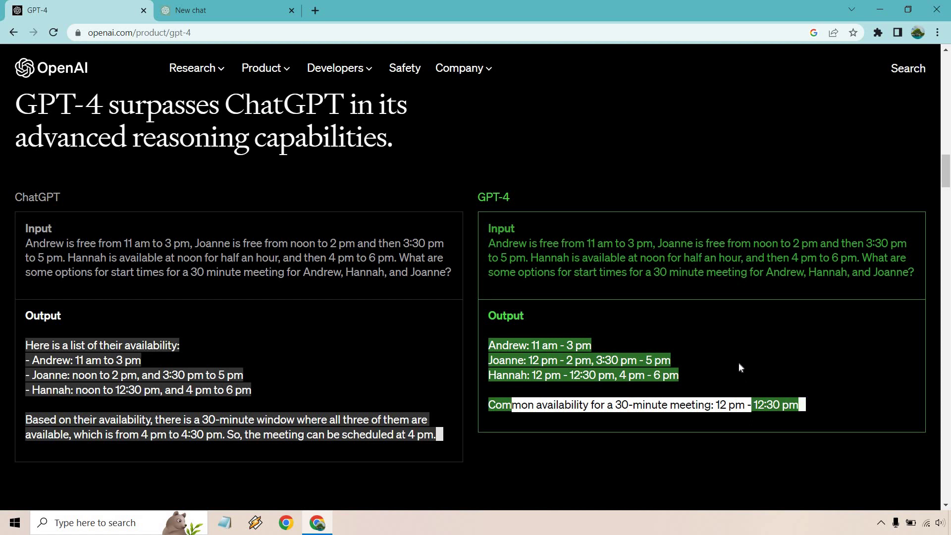
left_click(739, 362)
- Read through the test percentile and Safety & alignment sections, then return to the top of the page
scroll(769, 299, "down", 5)
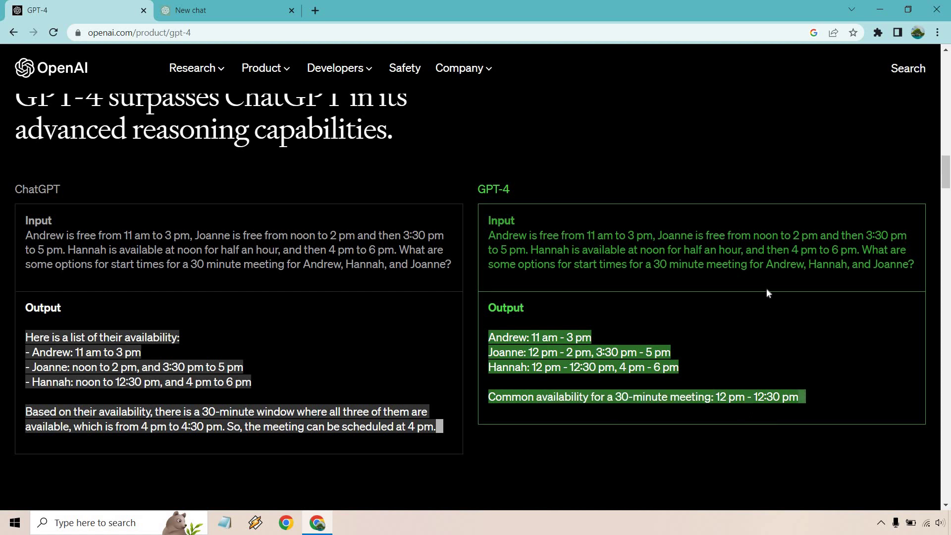
scroll(688, 186, "down", 1)
left_click_drag(384, 240, 51, 190)
left_click(647, 181)
scroll(646, 181, "down", 4)
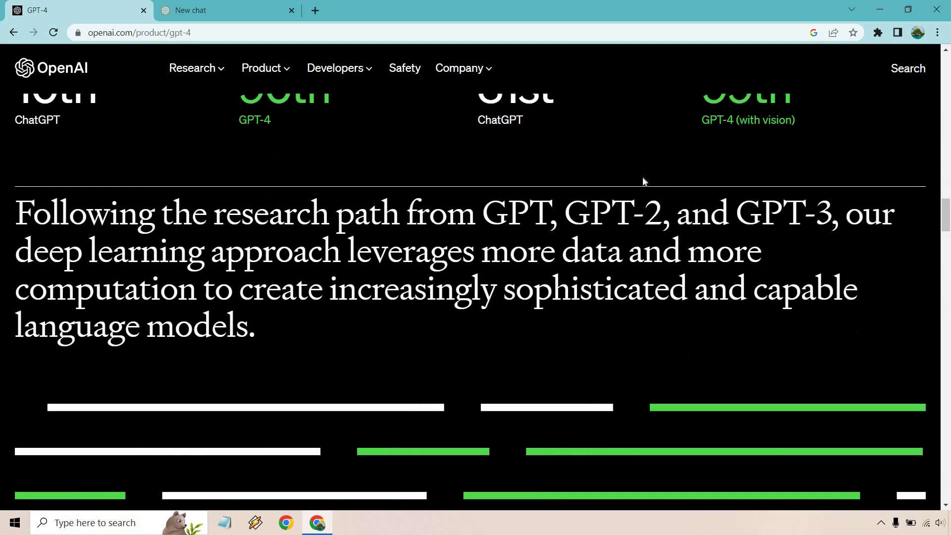
scroll(641, 216, "down", 6)
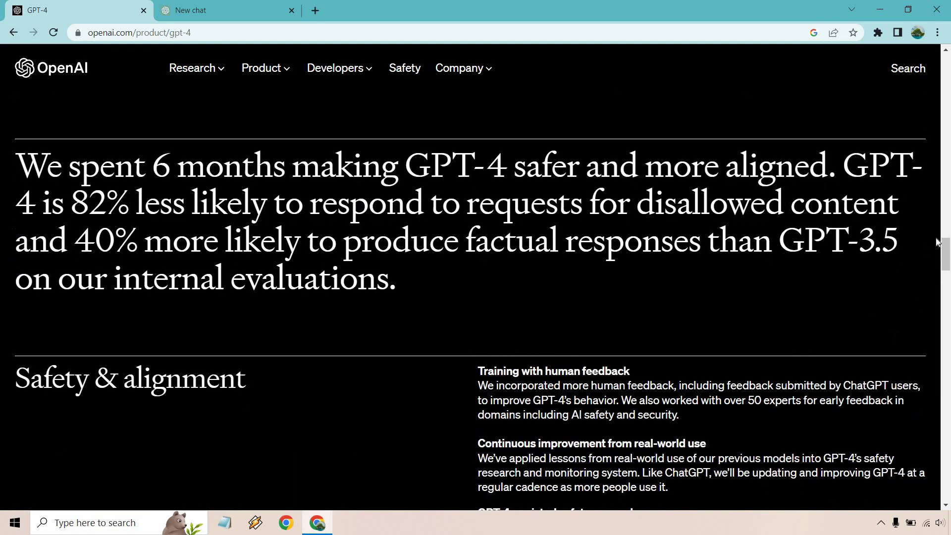
left_click_drag(948, 253, 947, 69)
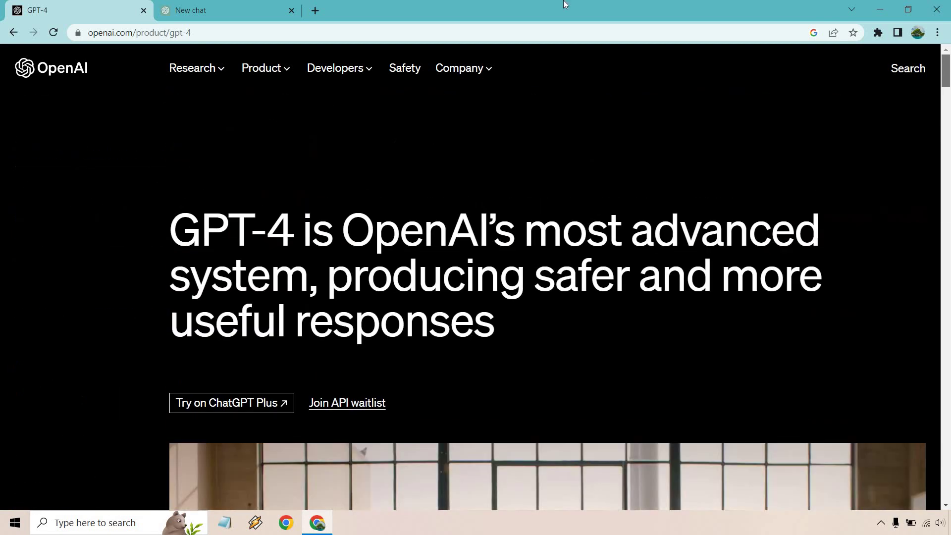
- Switch to the new ChatGPT chat and check the model list, keeping GPT-4 selected for the breaks question
left_click(262, 7)
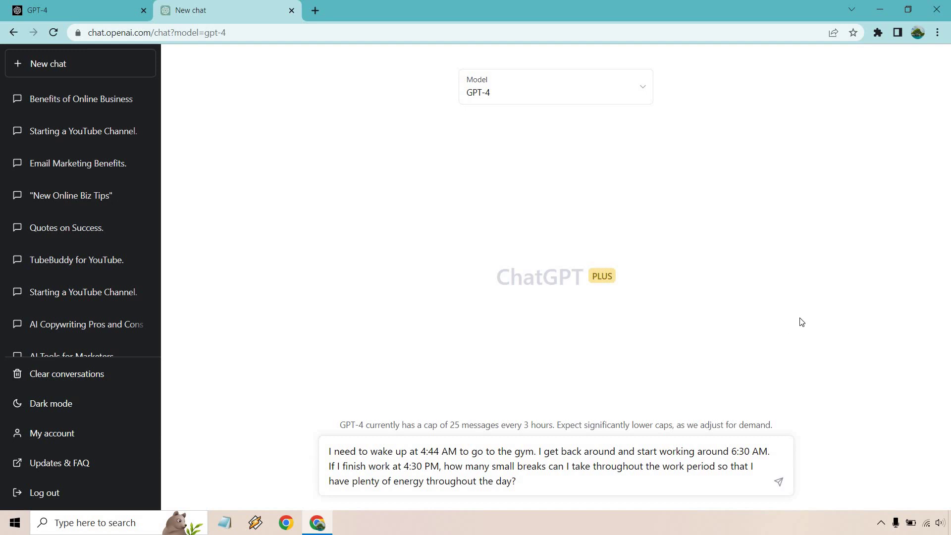
left_click(575, 93)
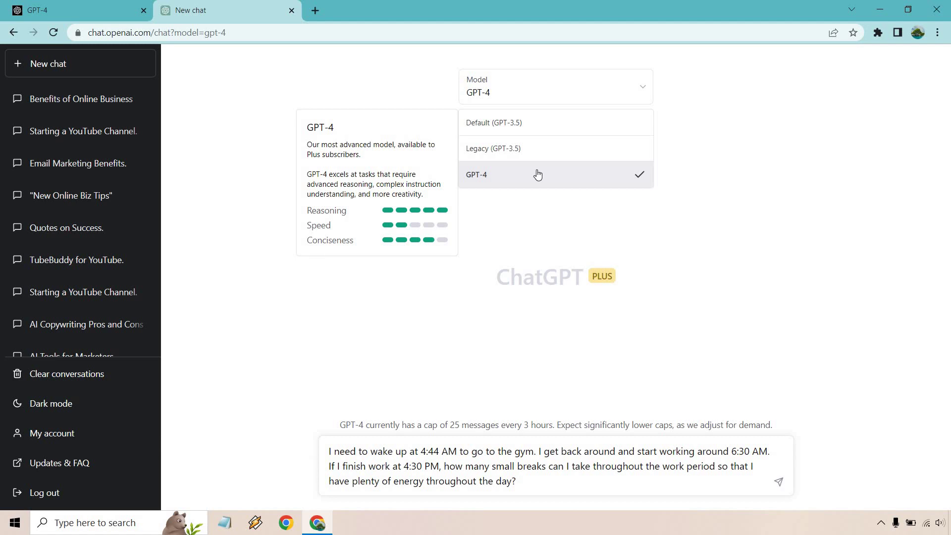
left_click(676, 257)
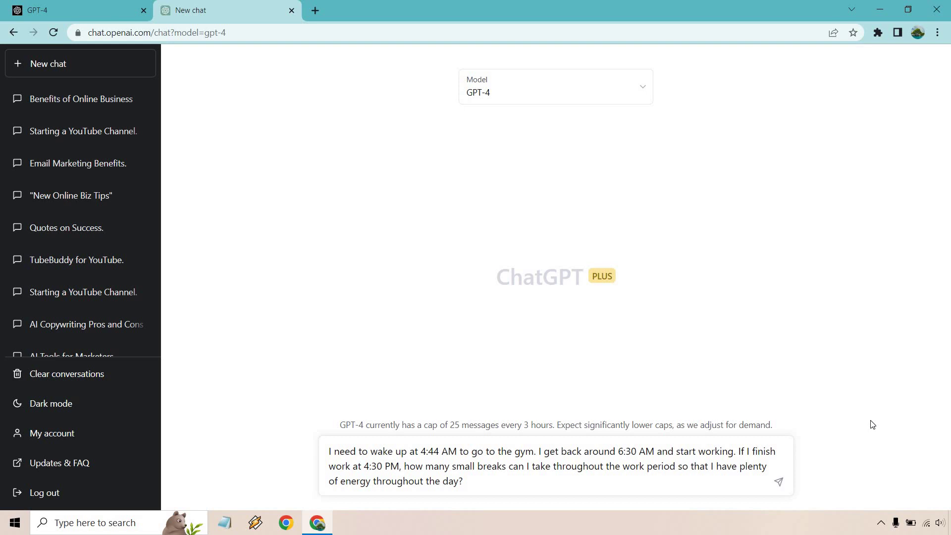
- Send the 6:30 AM to 4:30 PM breaks question and receive GPT-4's Pomodoro schedule of 12 sessions and 11 breaks
left_click(779, 481)
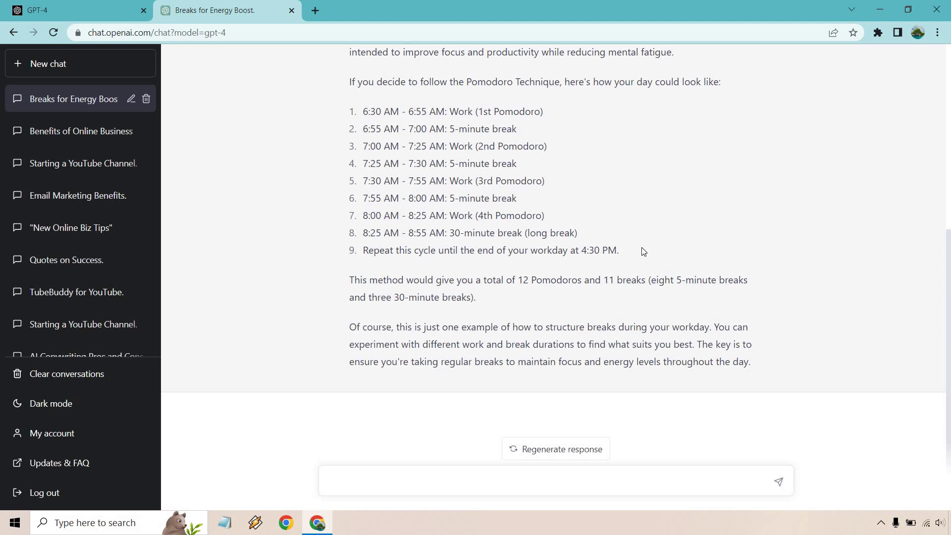
scroll(643, 252, "up", 5)
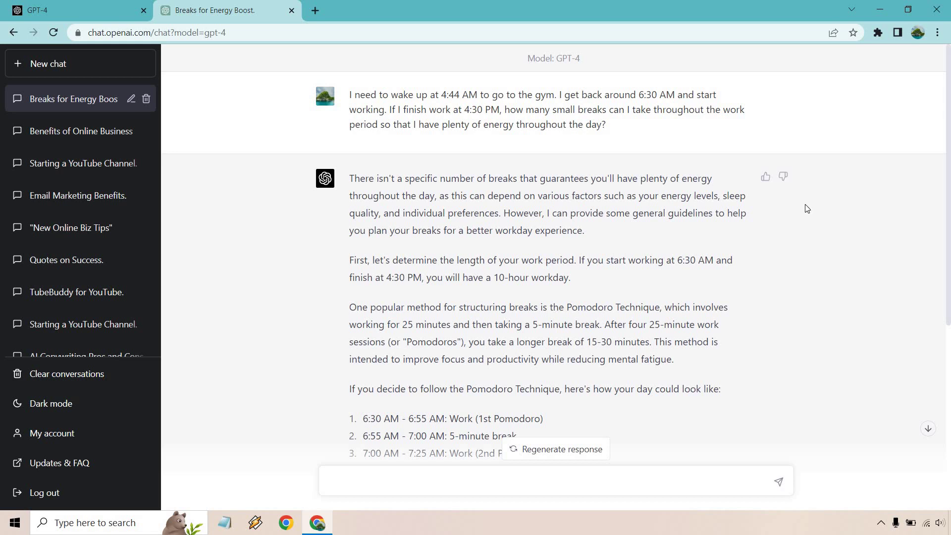
left_click_drag(596, 237, 354, 175)
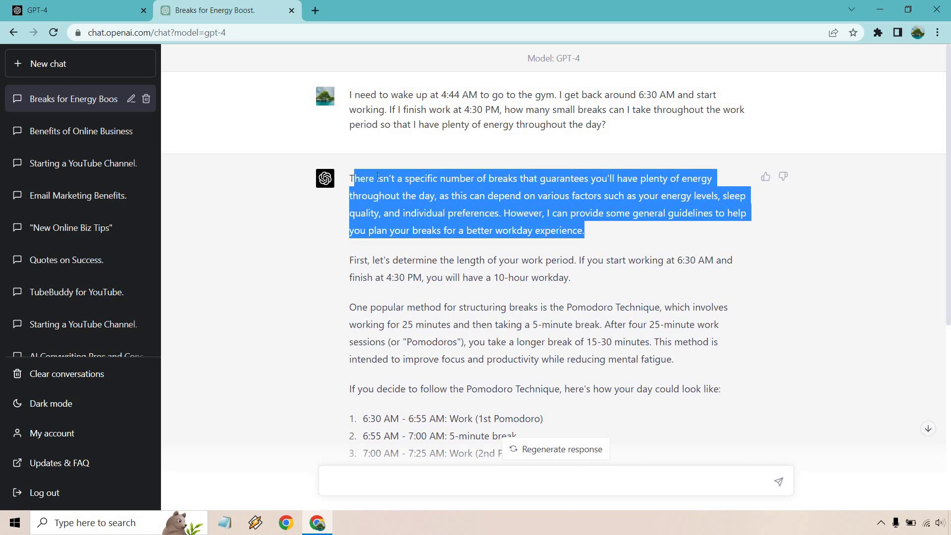
left_click(868, 237)
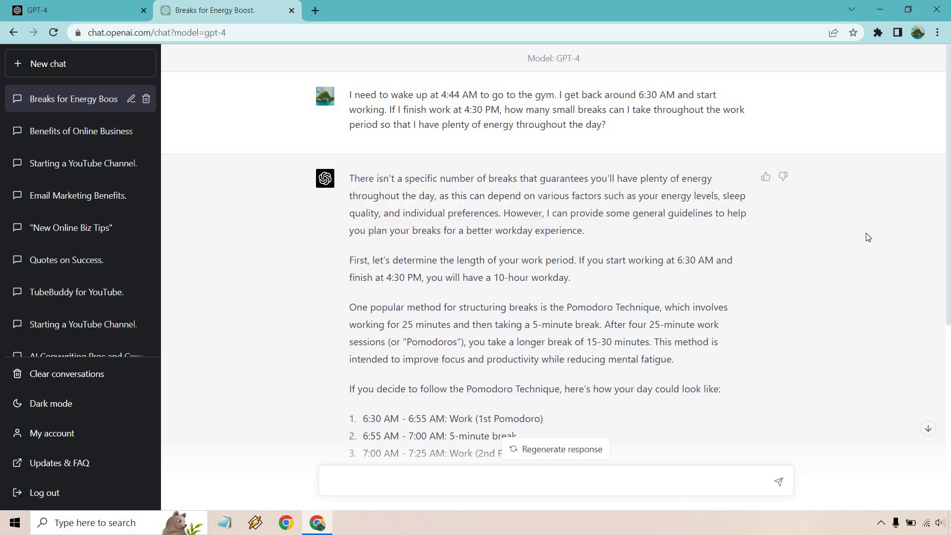